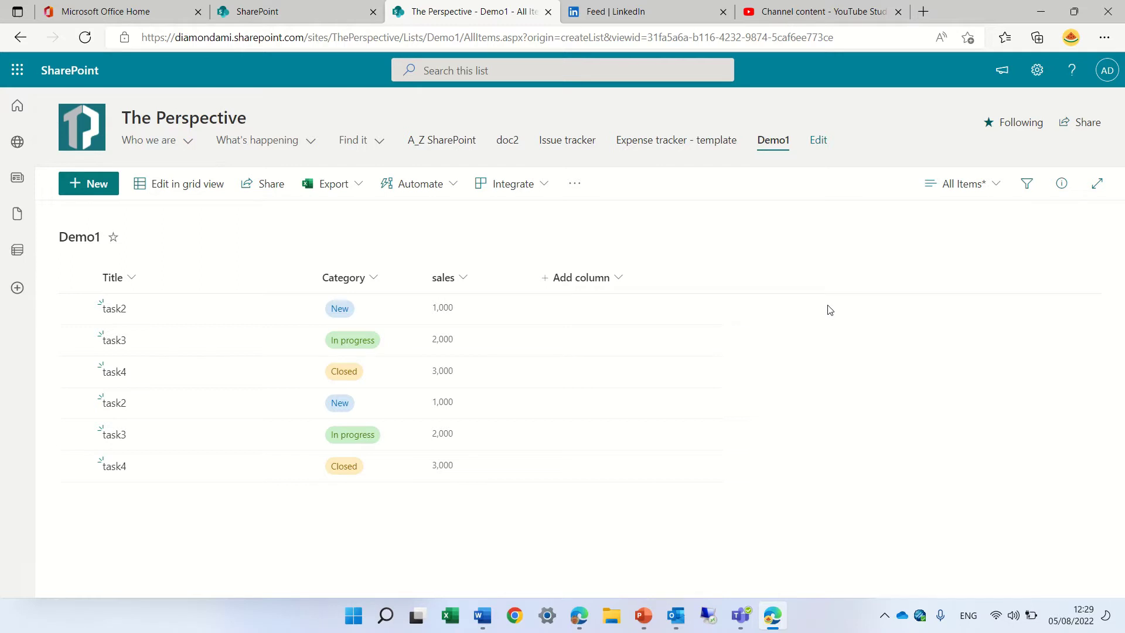
# Add a Sum total of 12,000 under the sales column, then reopen the sales column's menu.
pyautogui.click(463, 279)
pyautogui.moveTo(466, 438)
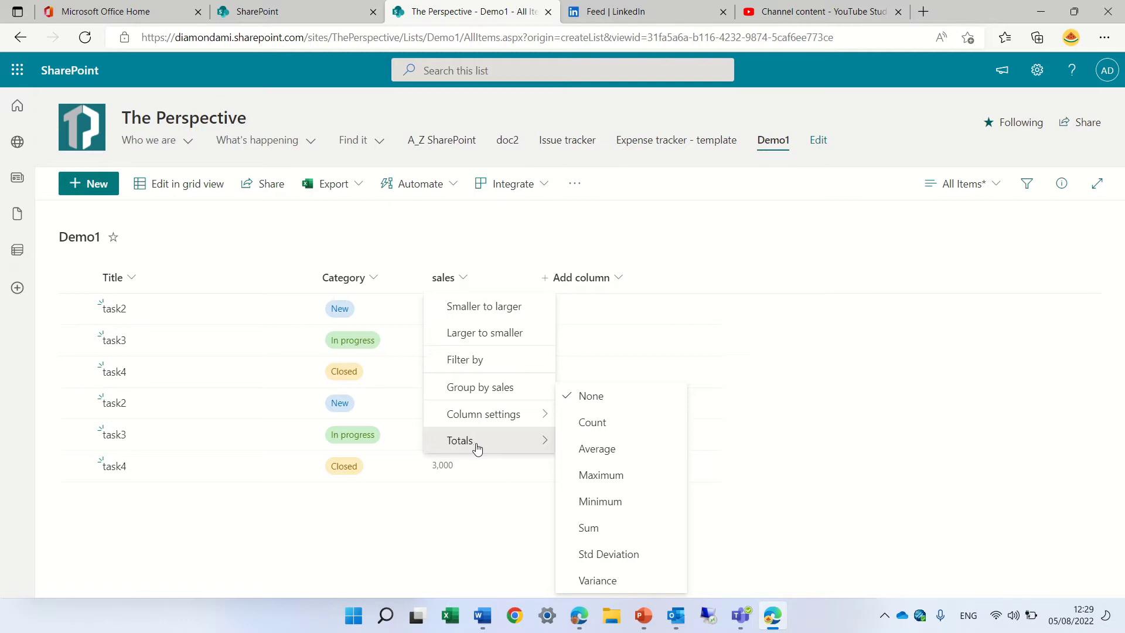
pyautogui.click(617, 528)
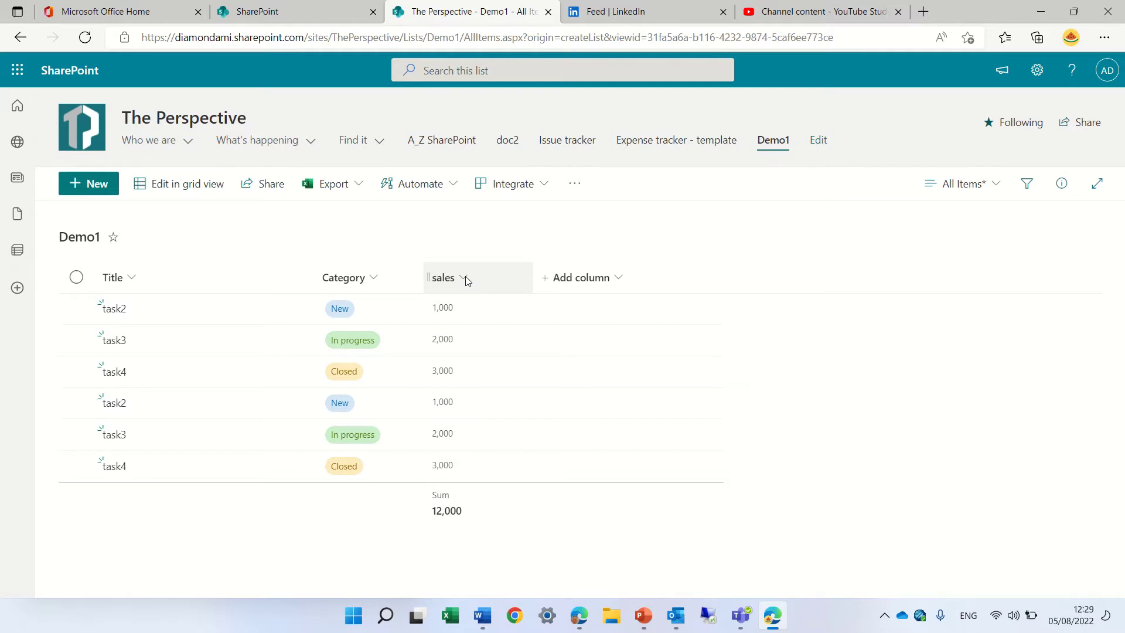
pyautogui.click(465, 277)
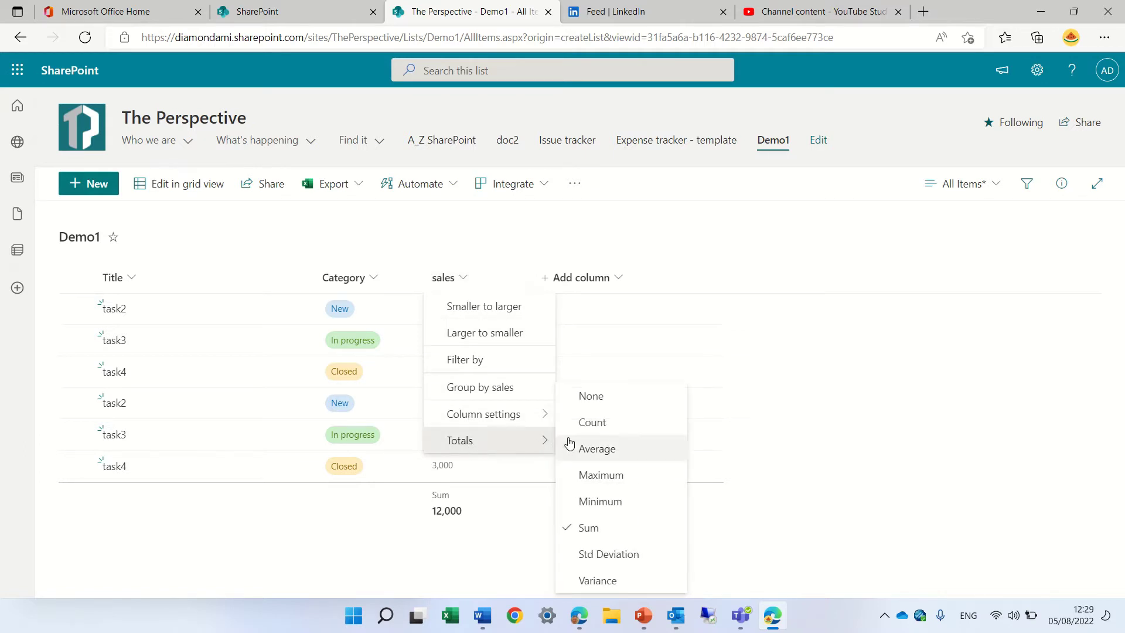
# Change the sales total to a Count and add a Count total of 6 under Category.
pyautogui.click(615, 422)
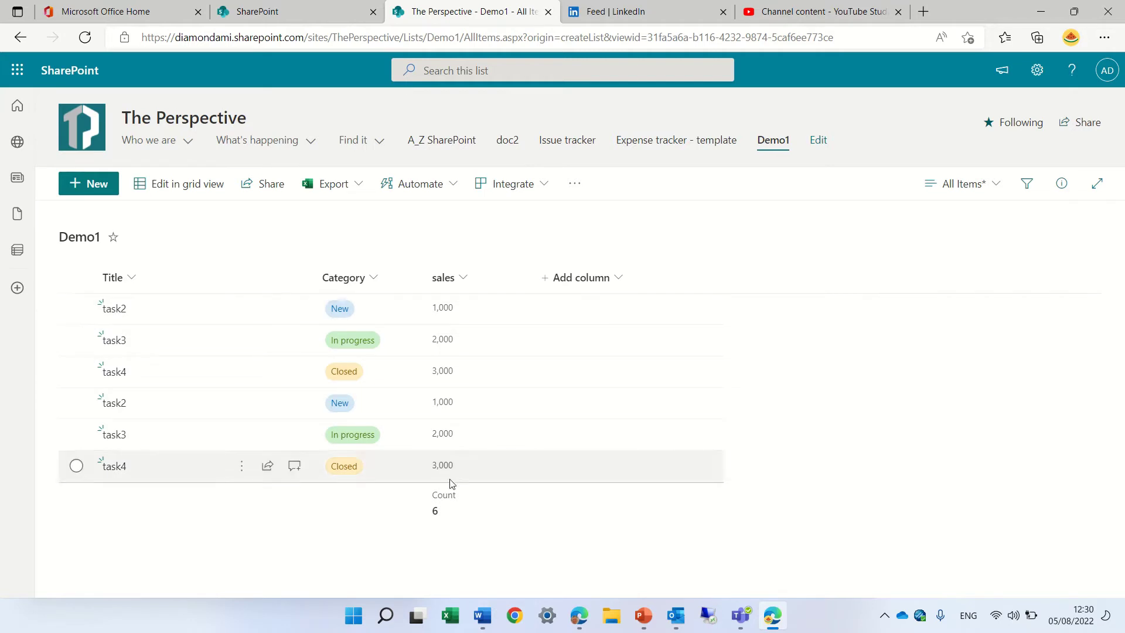
pyautogui.click(355, 279)
pyautogui.moveTo(384, 445)
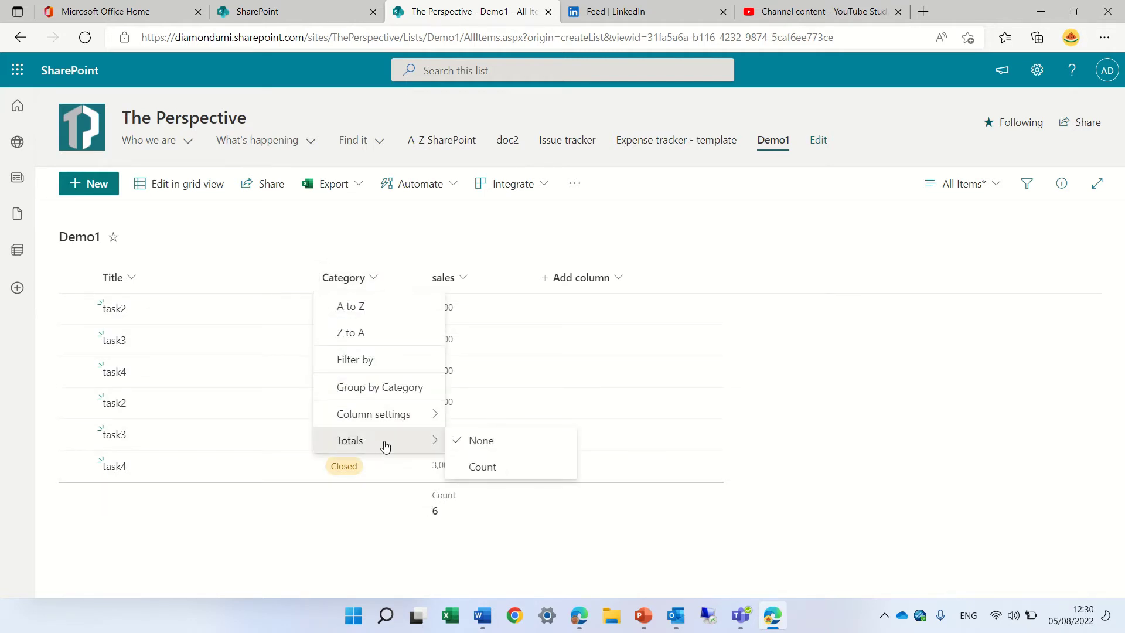
pyautogui.click(511, 472)
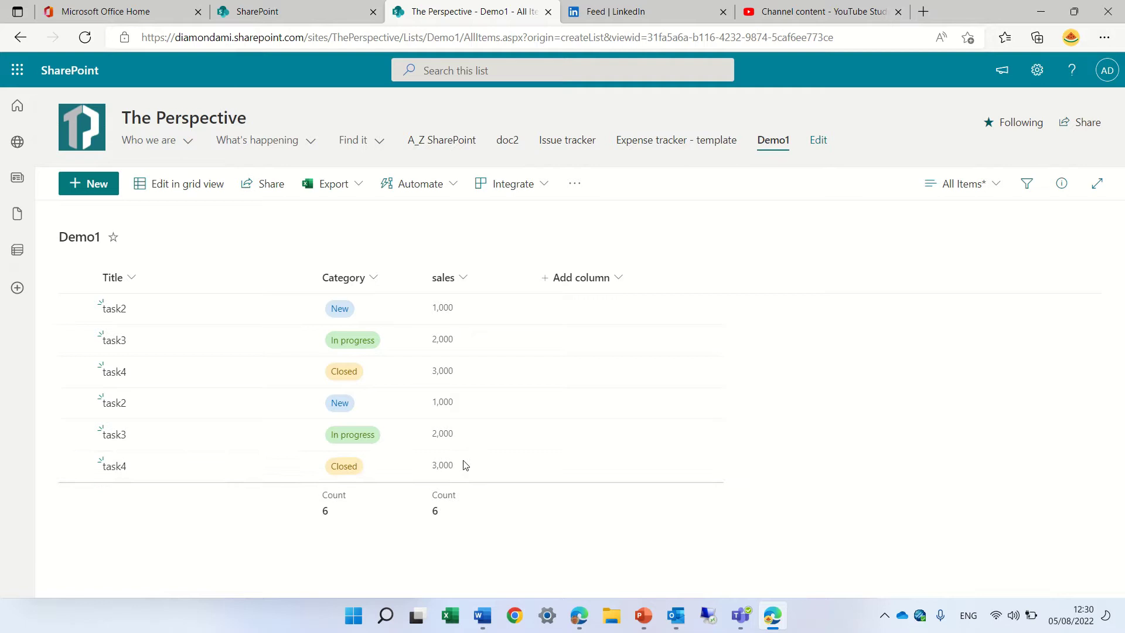
# Switch the sales total to Maximum, then to an Average of 2,000.
pyautogui.click(466, 283)
pyautogui.moveTo(523, 447)
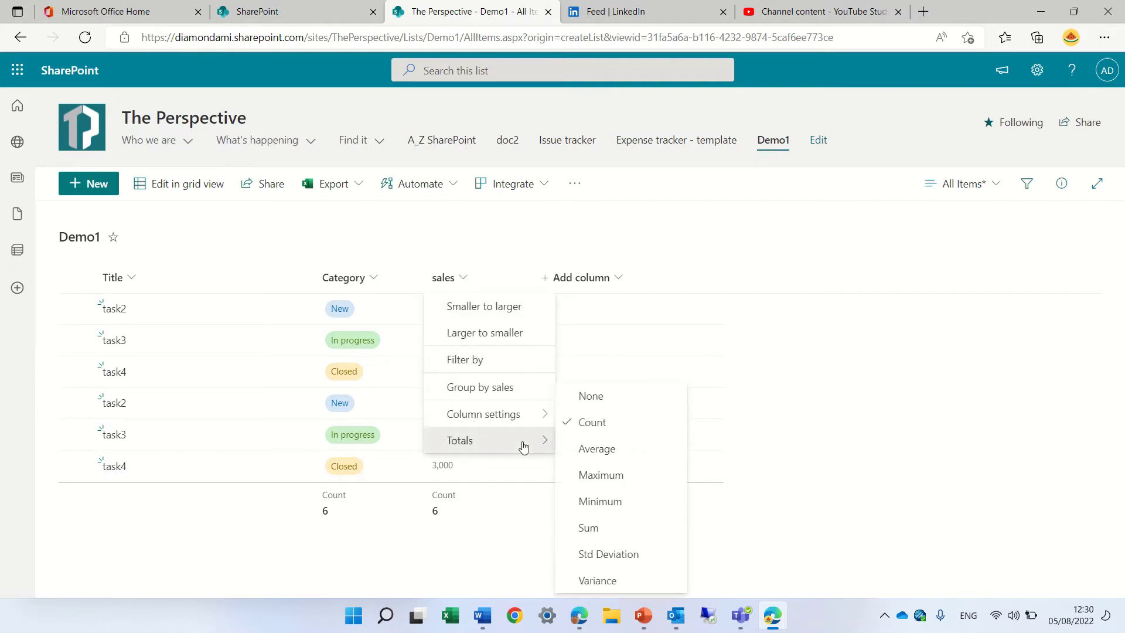
pyautogui.click(636, 475)
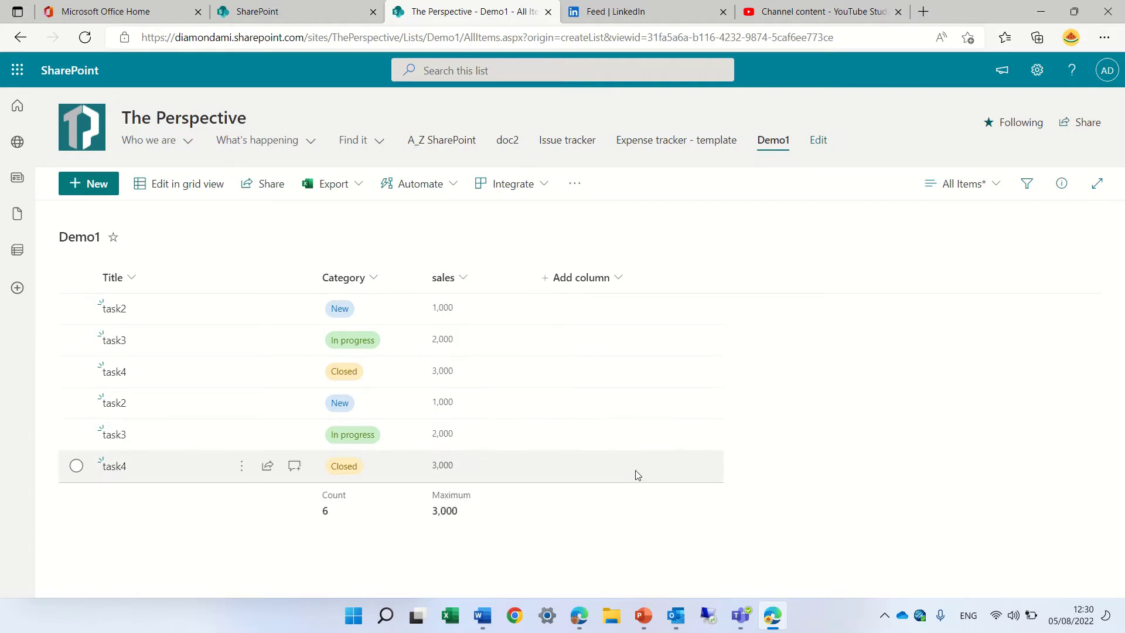
pyautogui.click(460, 280)
pyautogui.moveTo(508, 450)
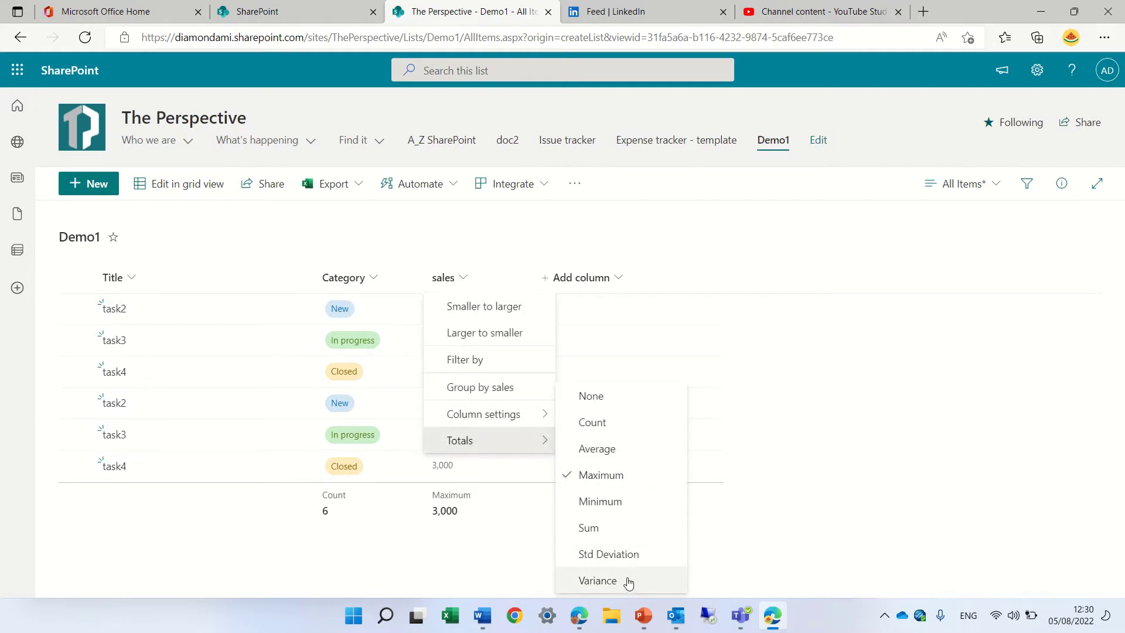
pyautogui.click(646, 455)
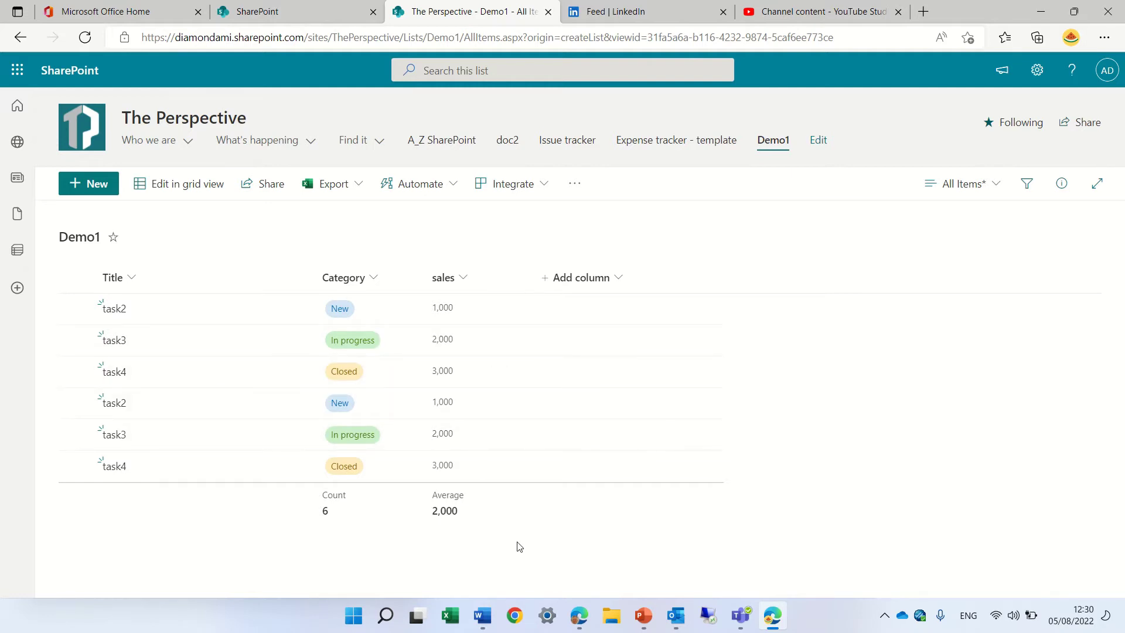
# Group the Demo1 rows by Category and review each group's Count 2 and Average subtotals.
pyautogui.click(368, 281)
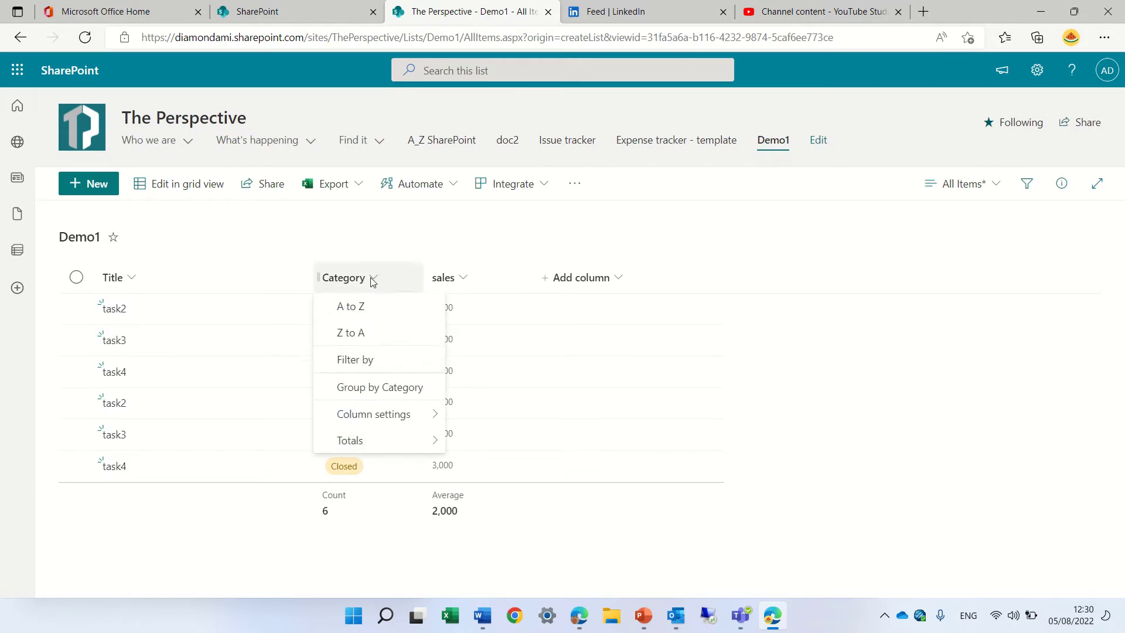
pyautogui.click(367, 388)
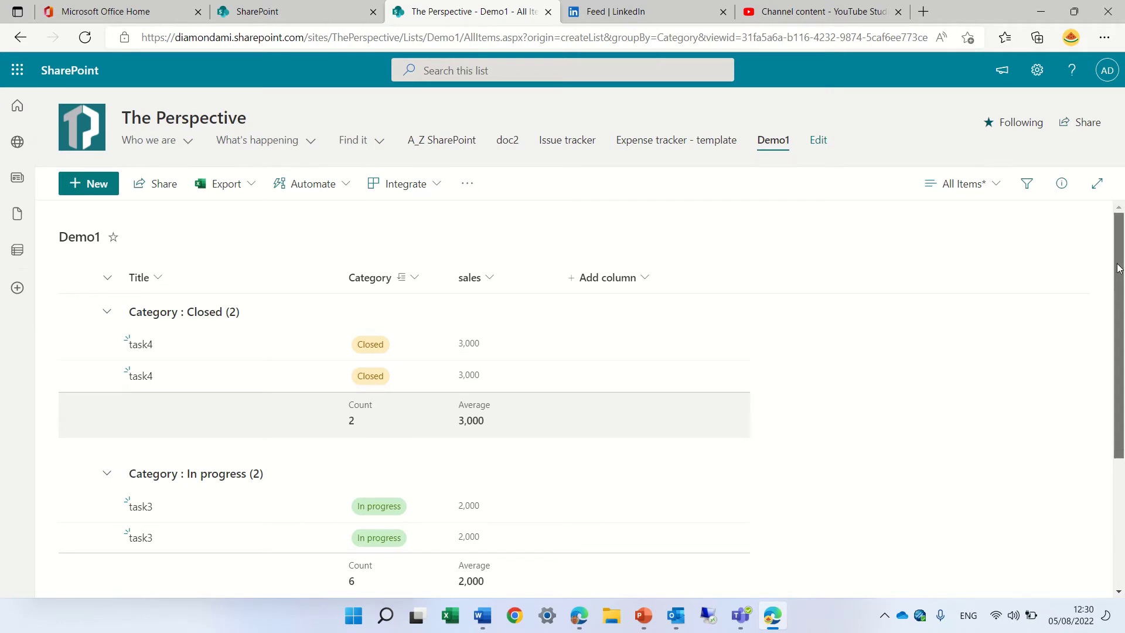
pyautogui.scroll(-2, 1121, 273)
pyautogui.scroll(2, 1121, 271)
pyautogui.scroll(-3, 1102, 397)
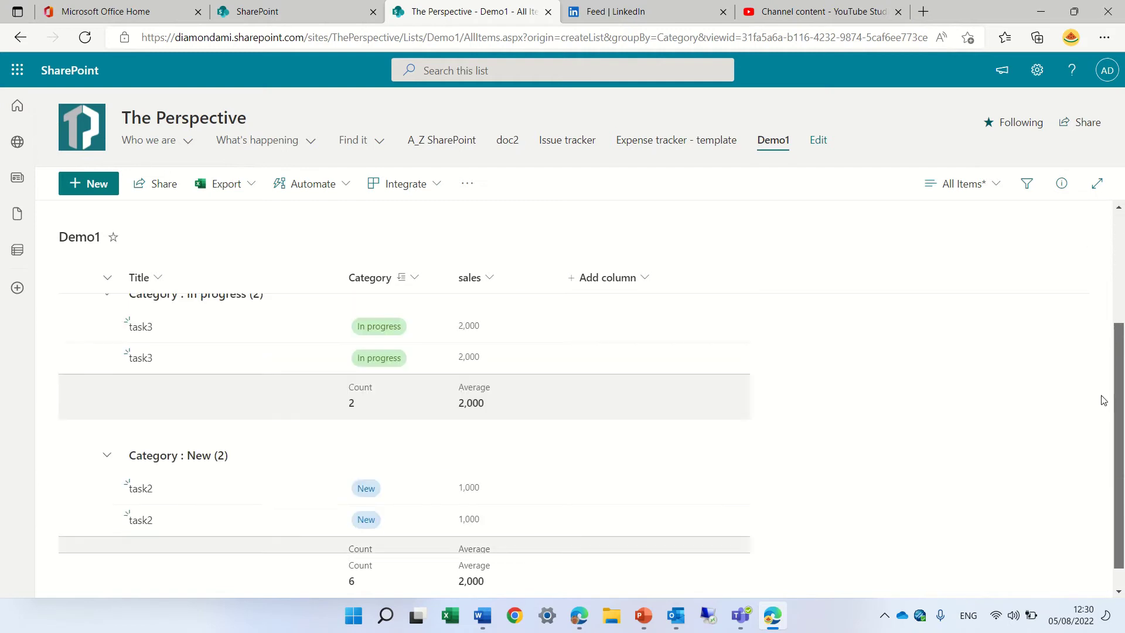
pyautogui.scroll(4, 1098, 424)
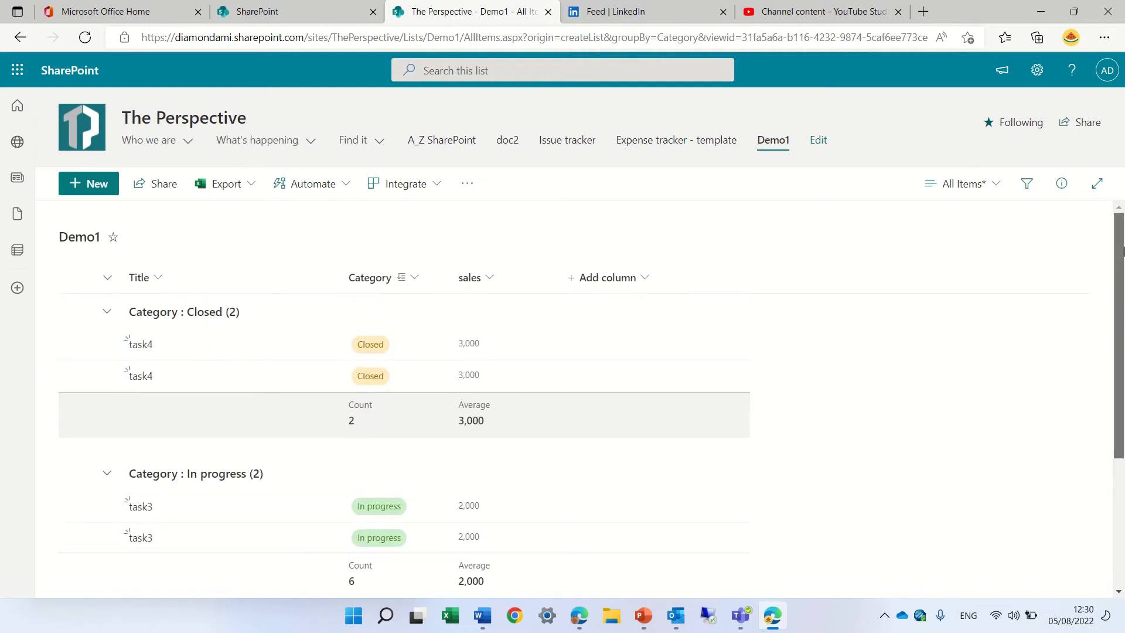
pyautogui.scroll(-3, 1082, 459)
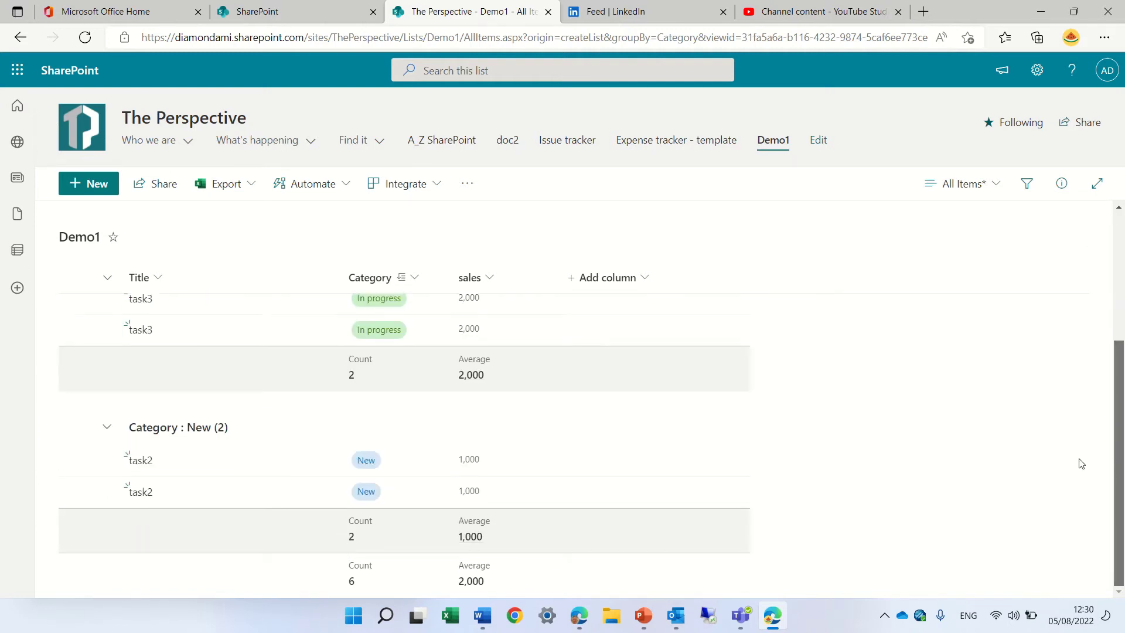
pyautogui.scroll(3, 1101, 363)
pyautogui.scroll(1, 1121, 271)
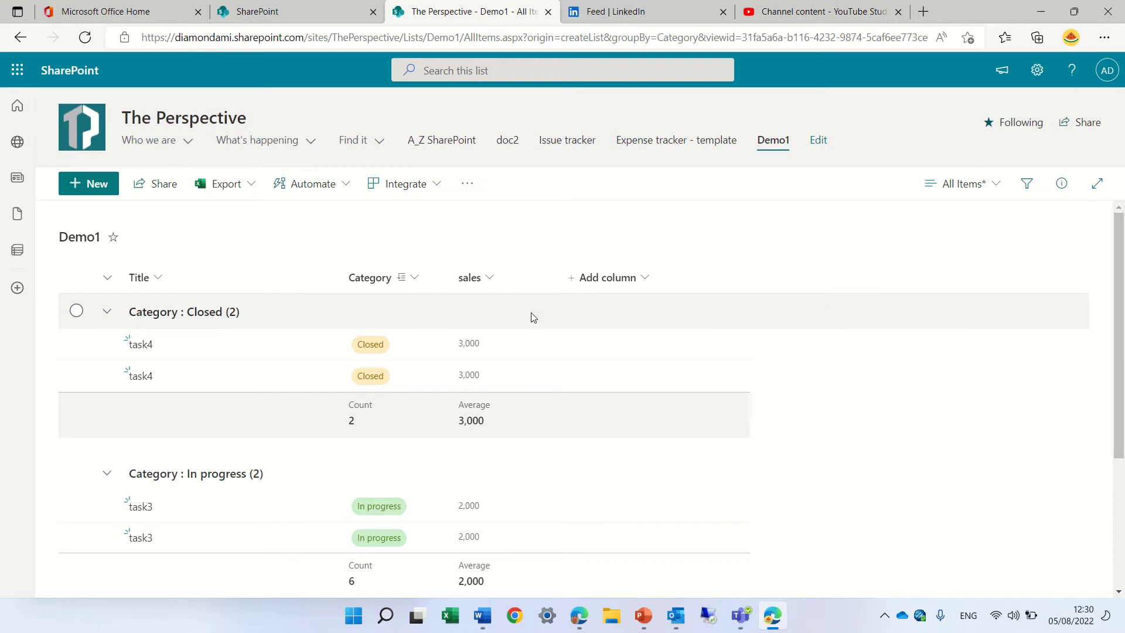
# Total sales as Sum: 6,000 Closed, 4,000 In progress, 2,000 New, 12,000 overall.
pyautogui.click(488, 280)
pyautogui.moveTo(520, 442)
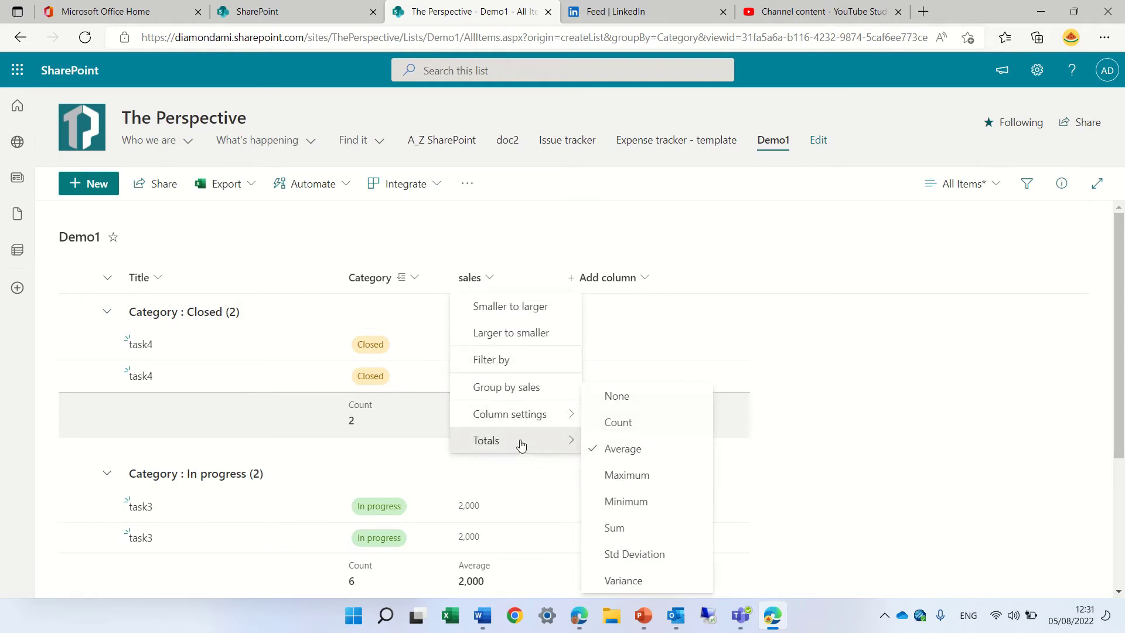
pyautogui.click(630, 532)
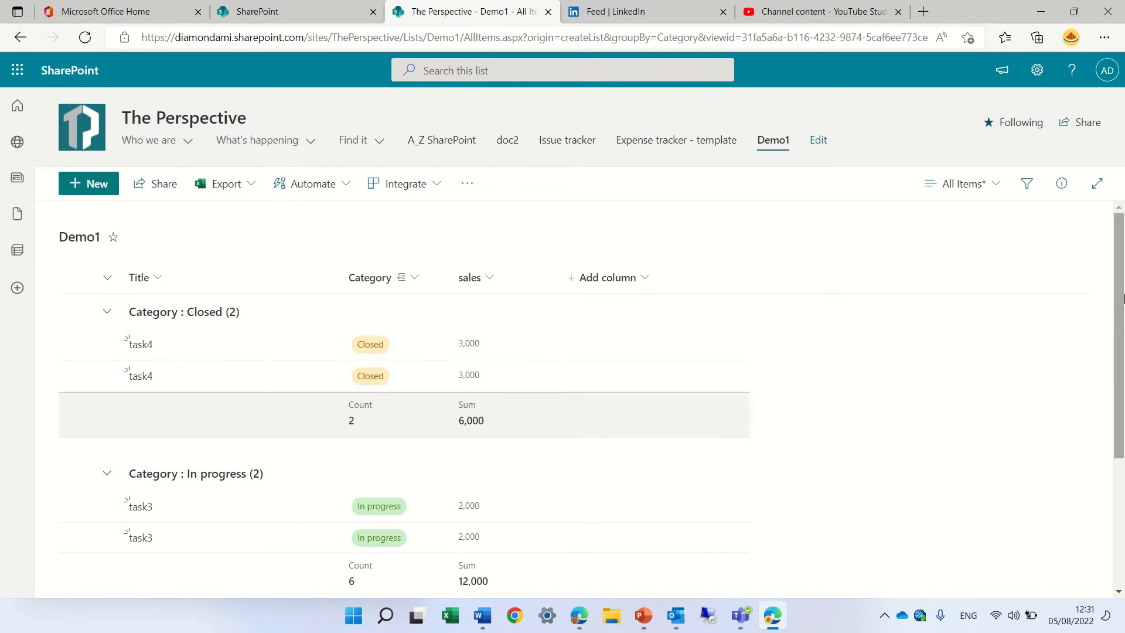
pyautogui.moveTo(1121, 315); pyautogui.dragTo(1121, 442)
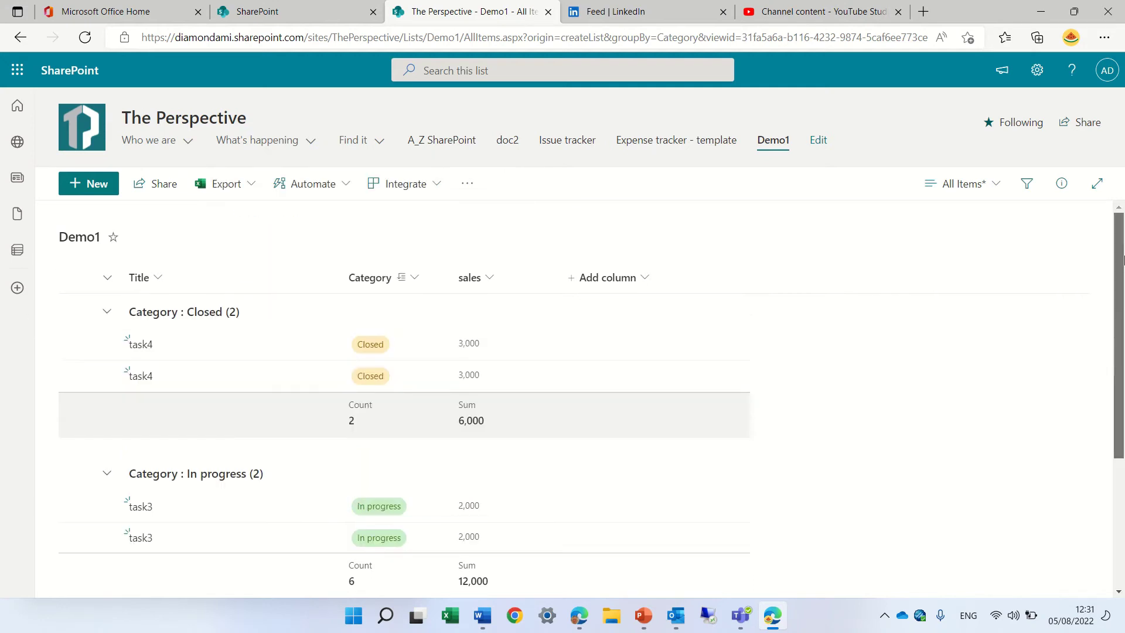
pyautogui.scroll(3, 1119, 460)
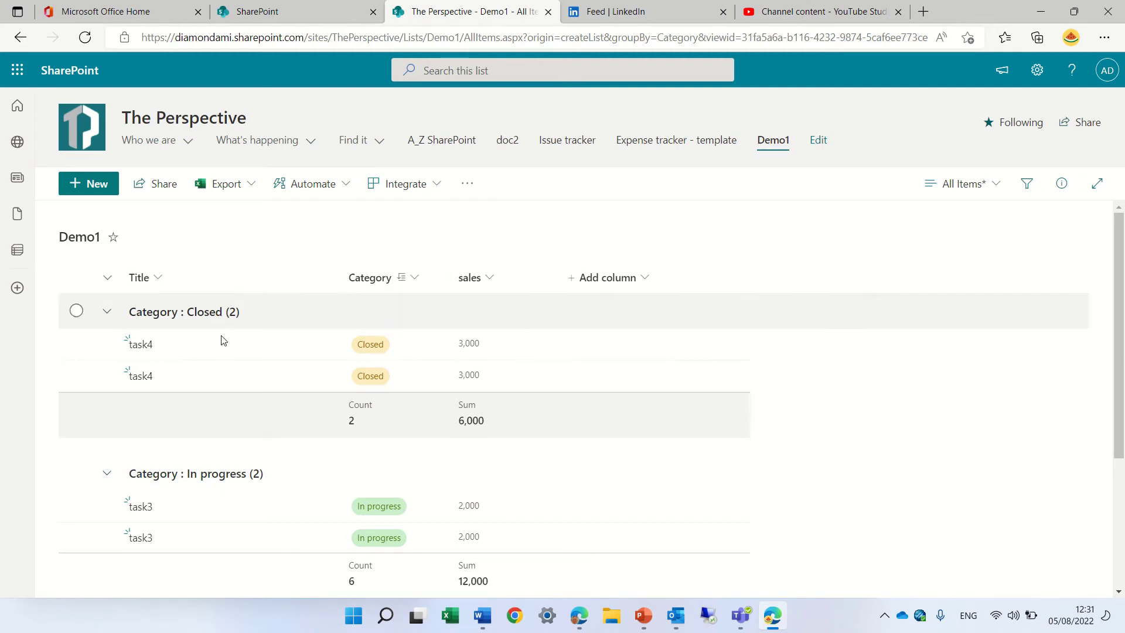
# Change the first Closed task4 item's sales from 3,000 to -6,000 and close its details.
pyautogui.click(141, 345)
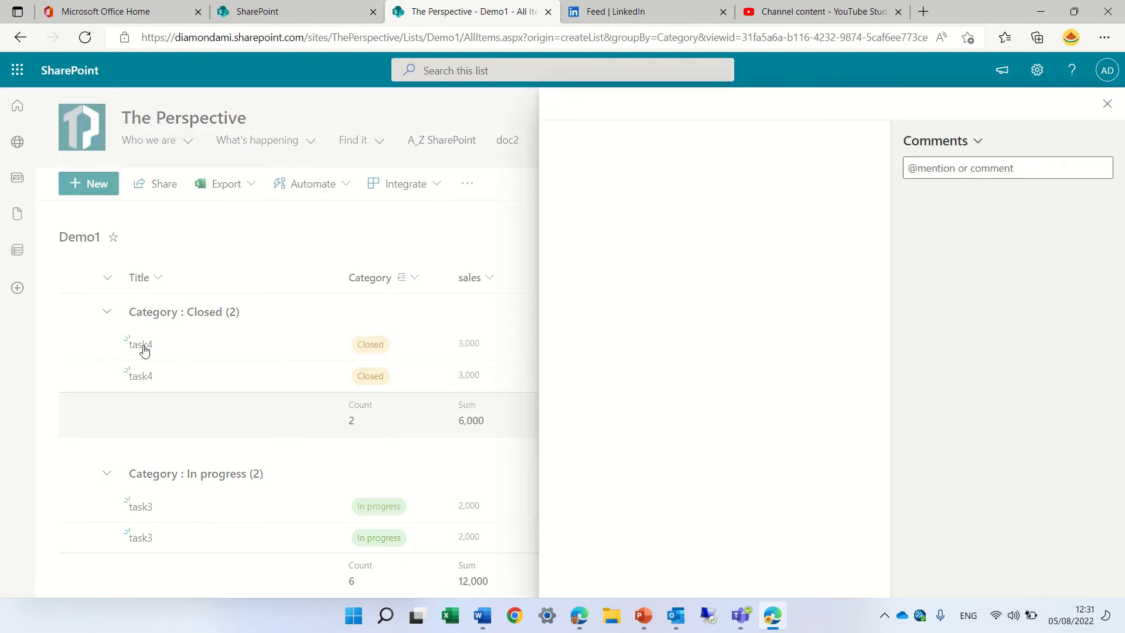
pyautogui.click(600, 321)
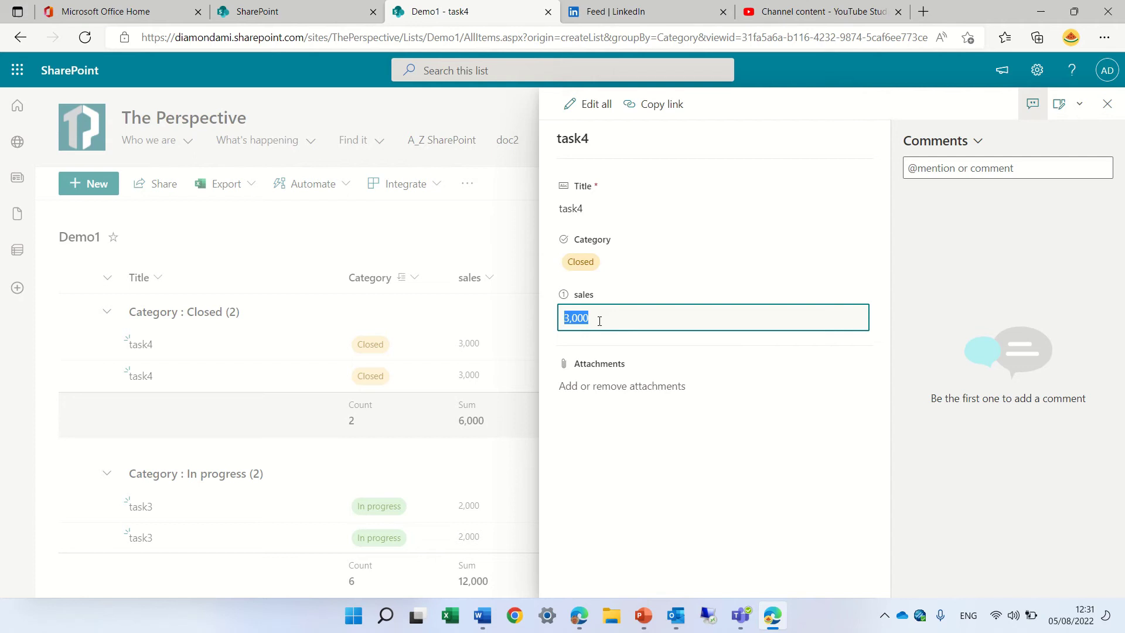
pyautogui.write('-3000')
pyautogui.press('BackSpace')
pyautogui.press('BackSpace')
pyautogui.press('BackSpace')
pyautogui.write('6000')
pyautogui.press('Return')
pyautogui.click(1108, 103)
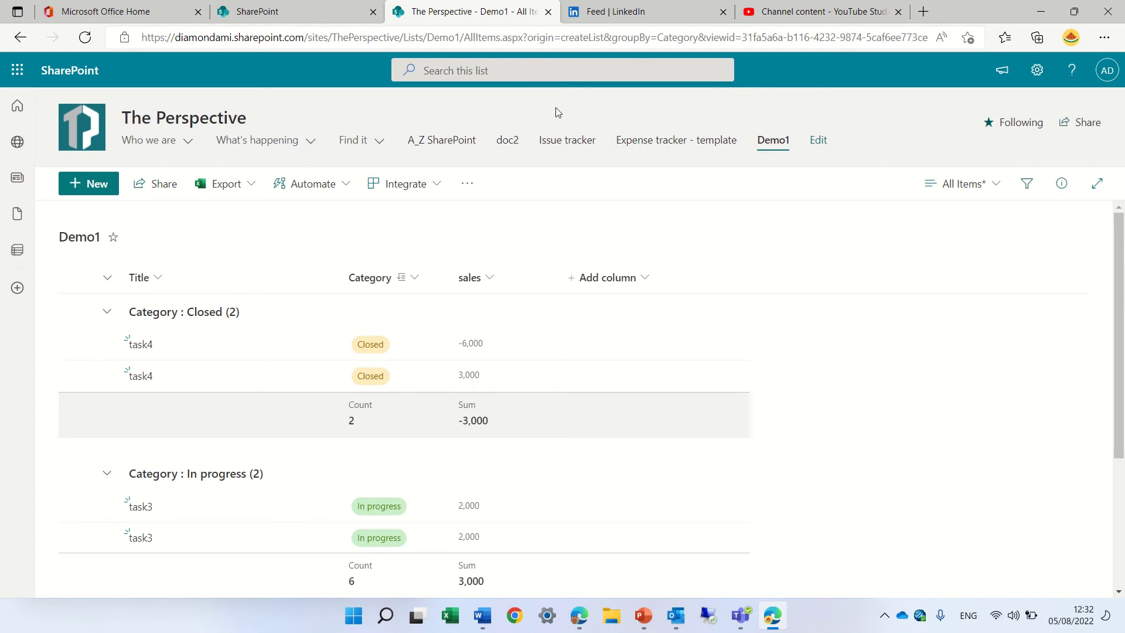
# Go to the Demo1 List settings page via the Settings gear and scroll down the page.
pyautogui.click(1037, 72)
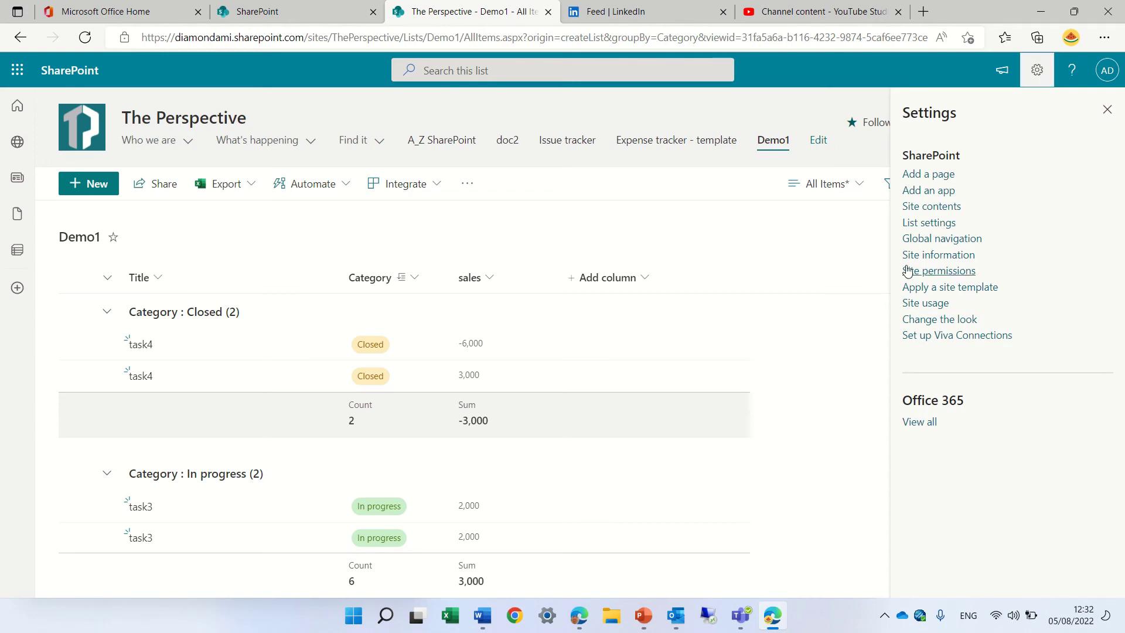
pyautogui.click(939, 225)
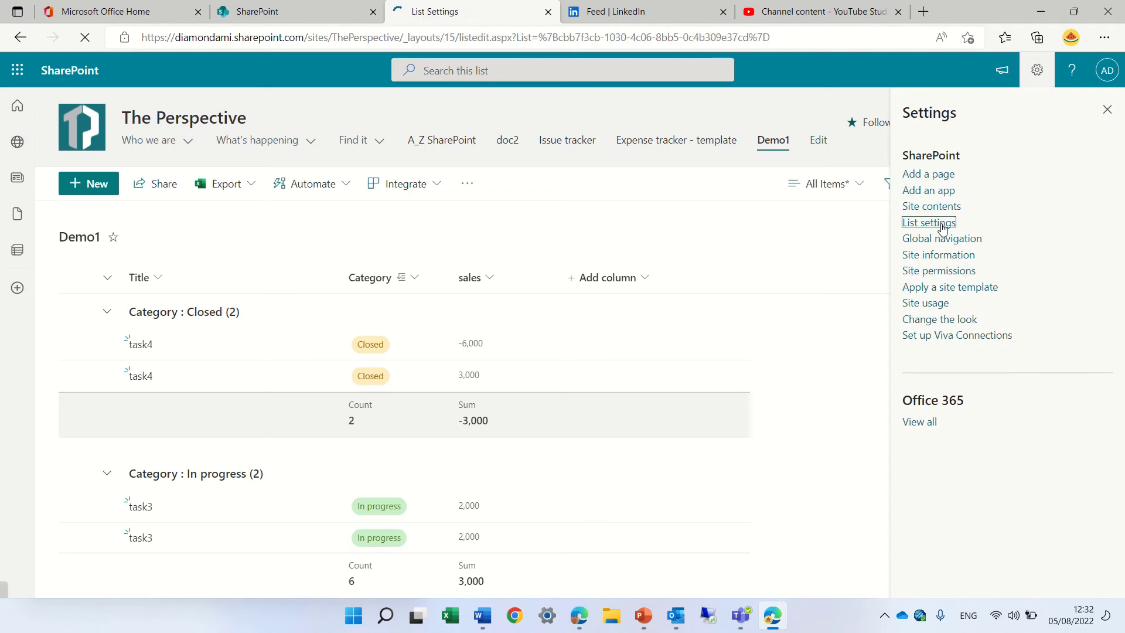
pyautogui.scroll(-5, 1086, 449)
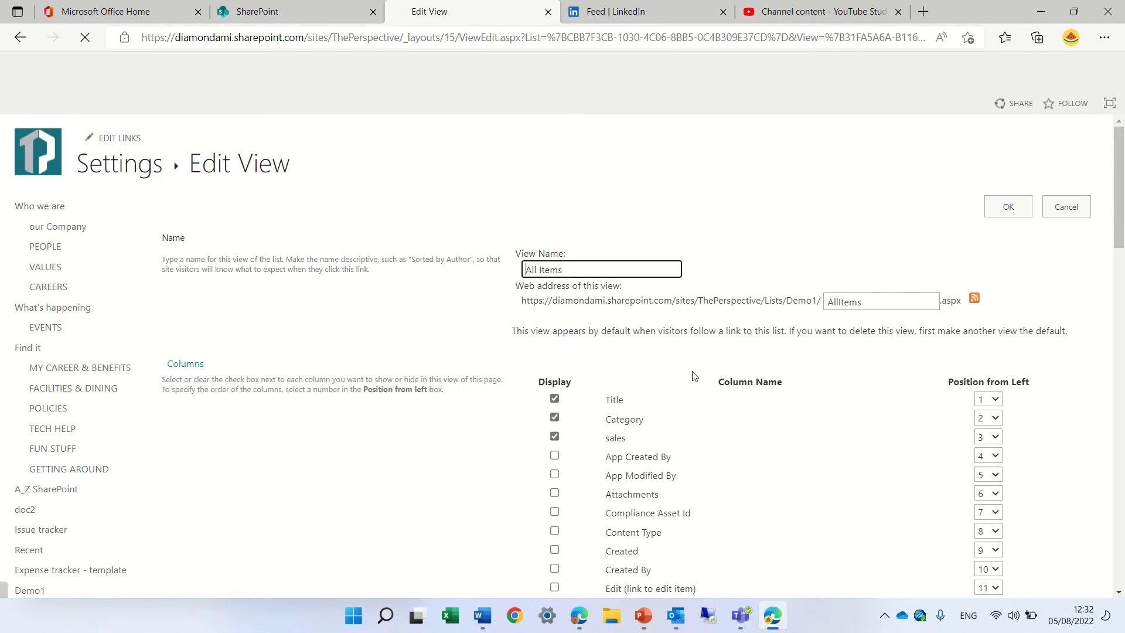
pyautogui.moveTo(1122, 247); pyautogui.dragTo(1060, 498)
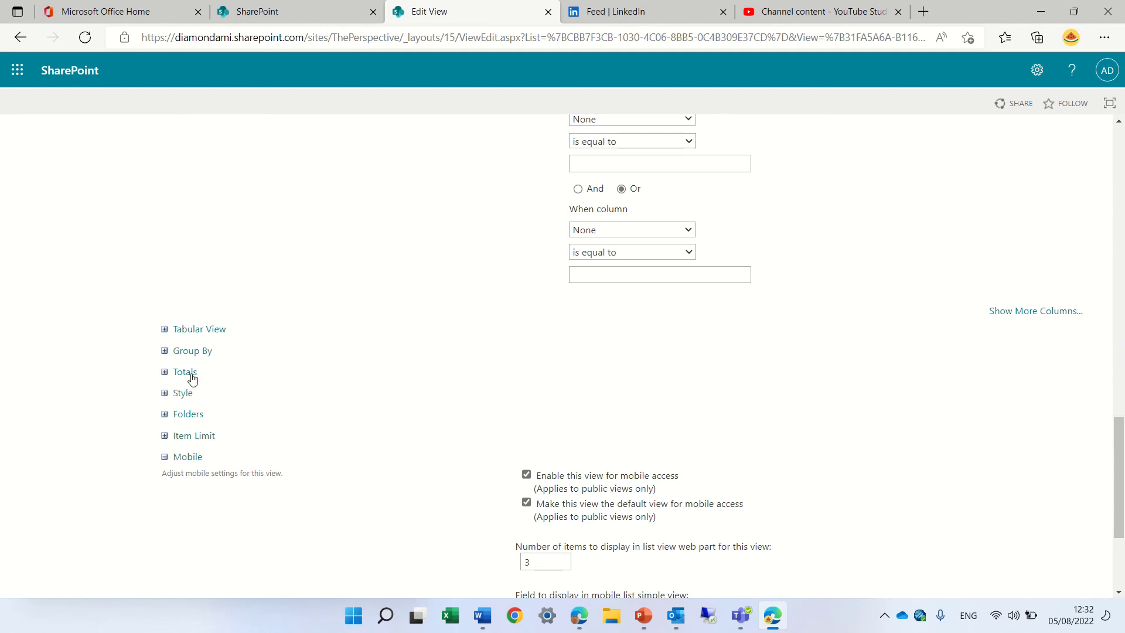
pyautogui.click(165, 373)
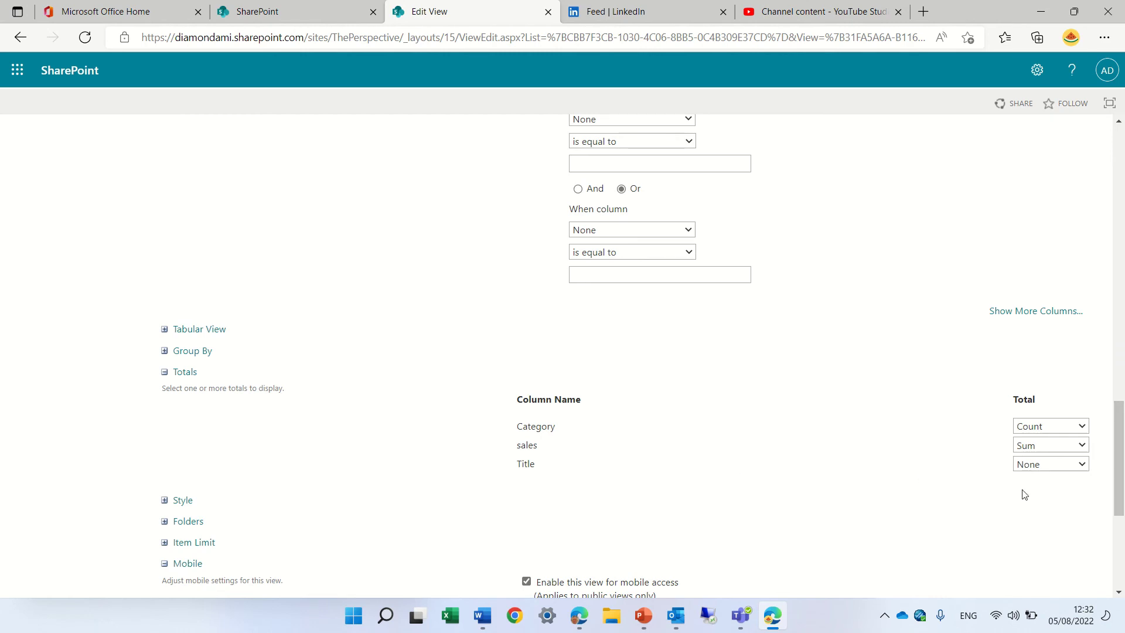
pyautogui.click(1083, 431)
pyautogui.click(1077, 399)
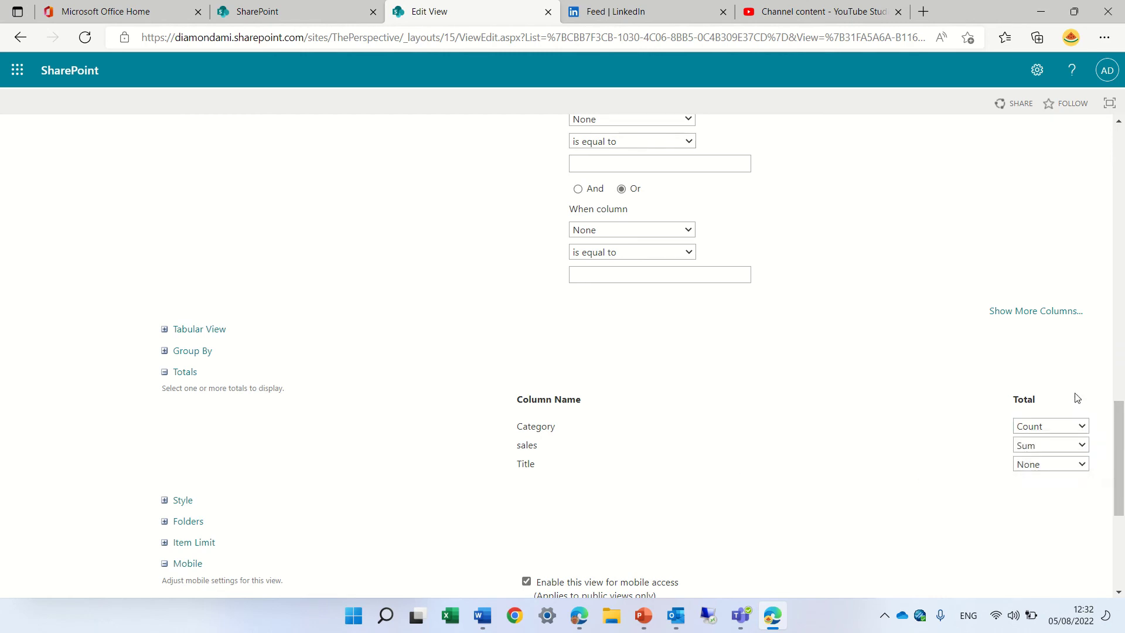
pyautogui.click(1083, 447)
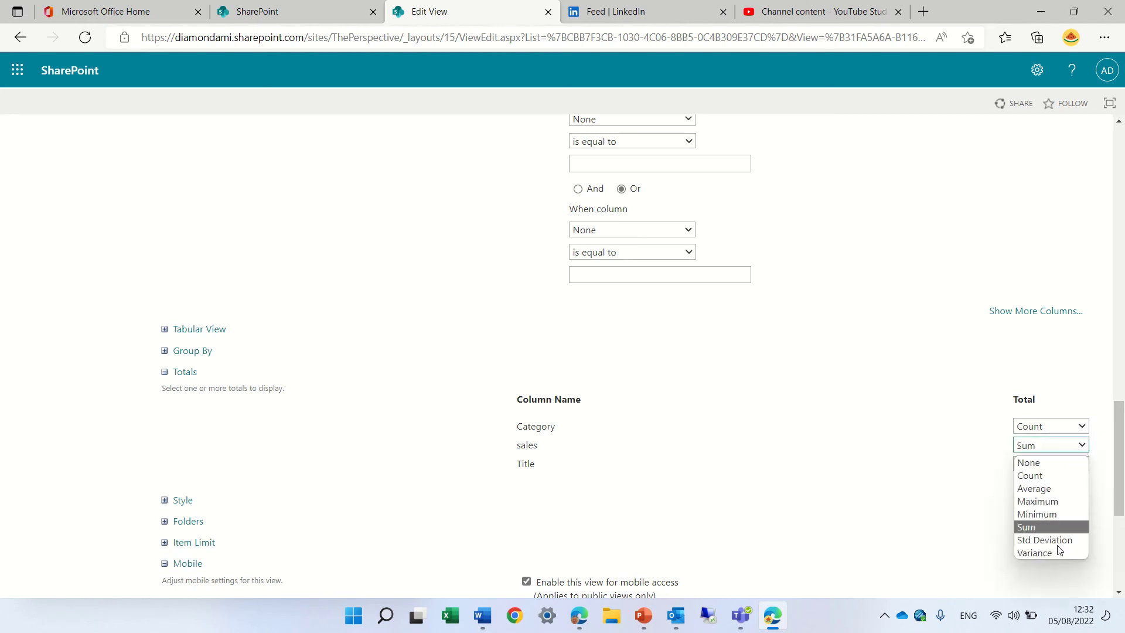
pyautogui.click(1053, 388)
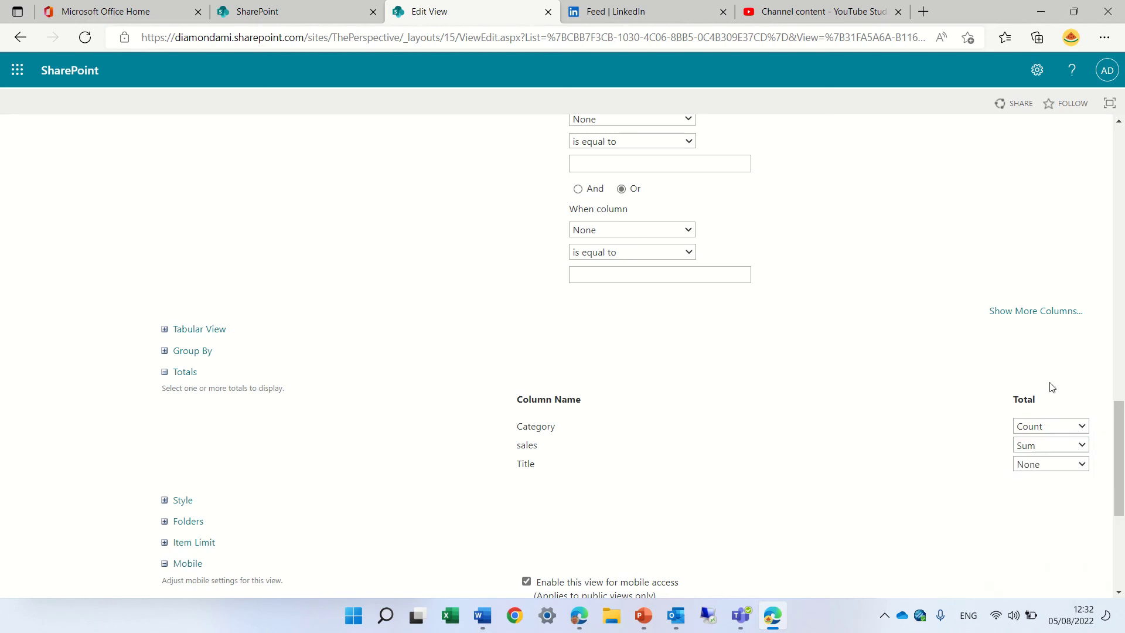
pyautogui.click(1084, 429)
pyautogui.click(1085, 410)
pyautogui.click(1084, 472)
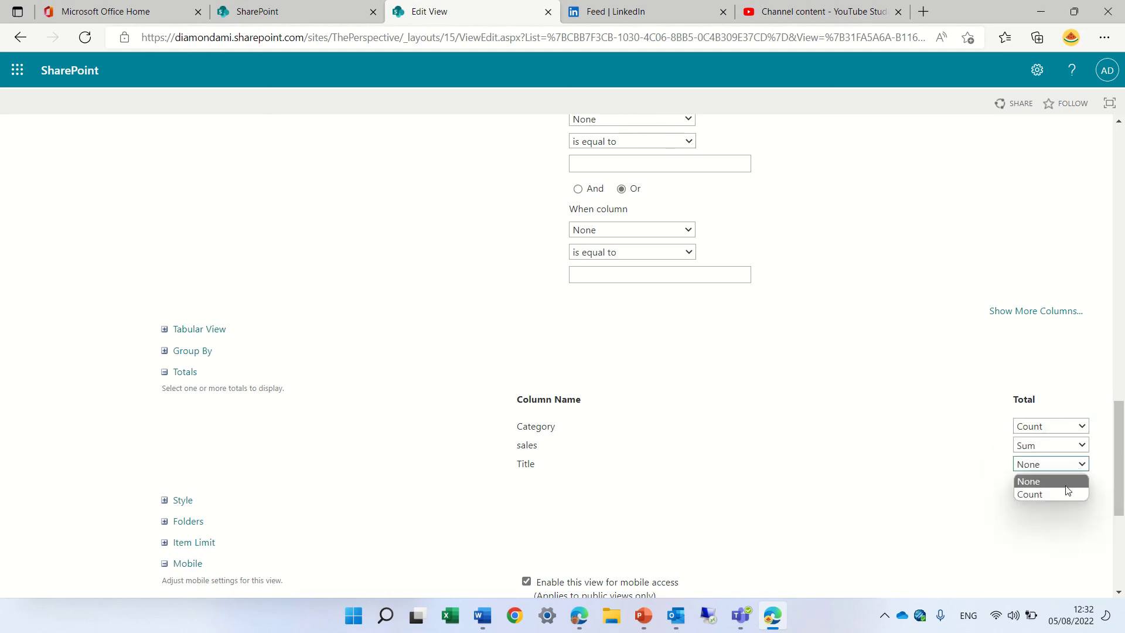
pyautogui.click(916, 482)
pyautogui.moveTo(1118, 457); pyautogui.dragTo(1119, 183)
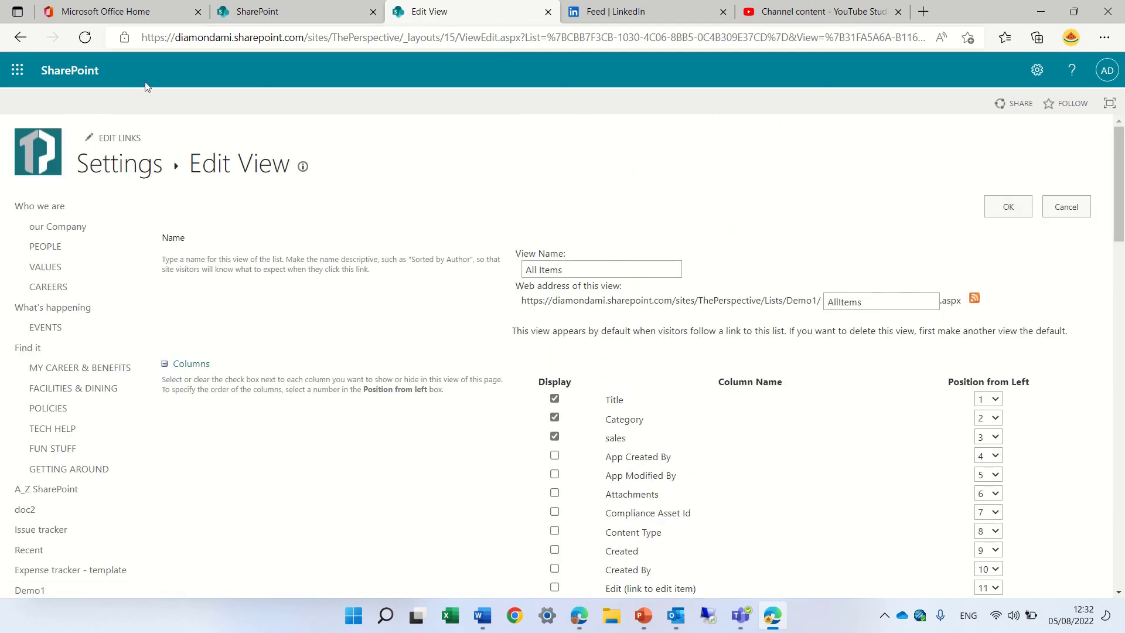
# Go back one page to the Demo1 list's Settings page.
pyautogui.click(17, 38)
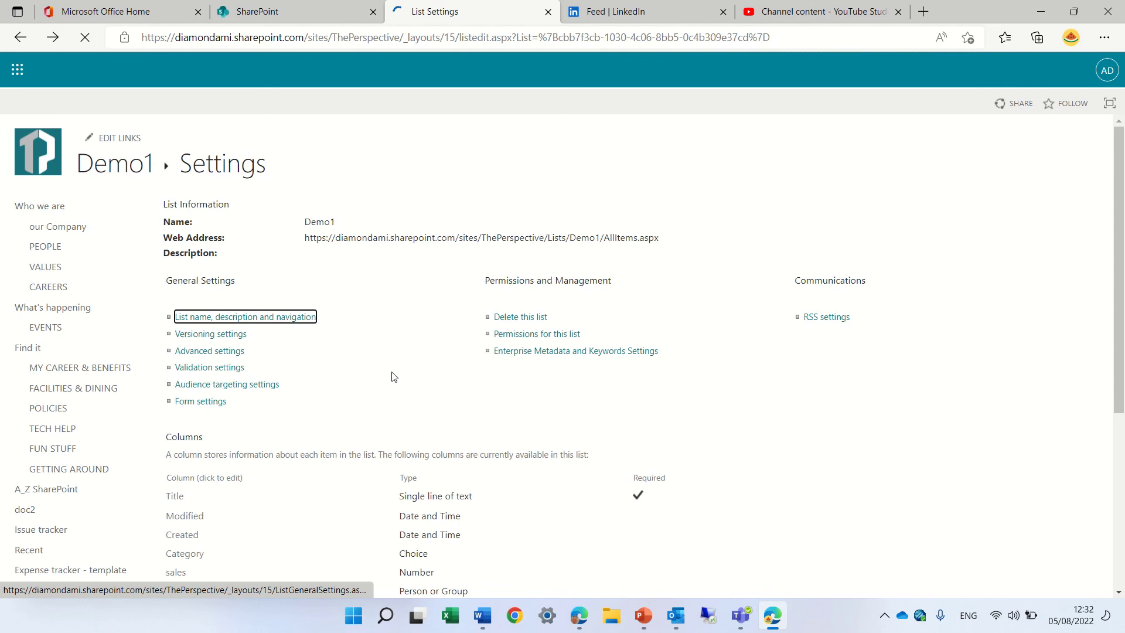